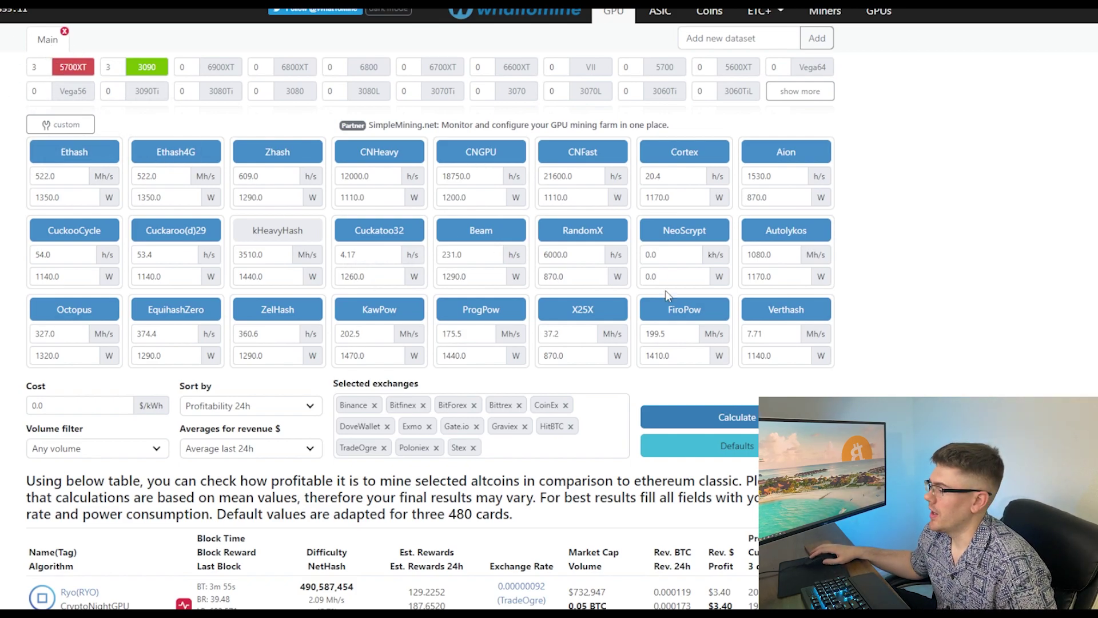
Step: Calculate coin profitability for three 5700XT and three 3090 cards at zero electricity cost and review the results table
{"action": "left_click", "coordinate": [682, 413]}
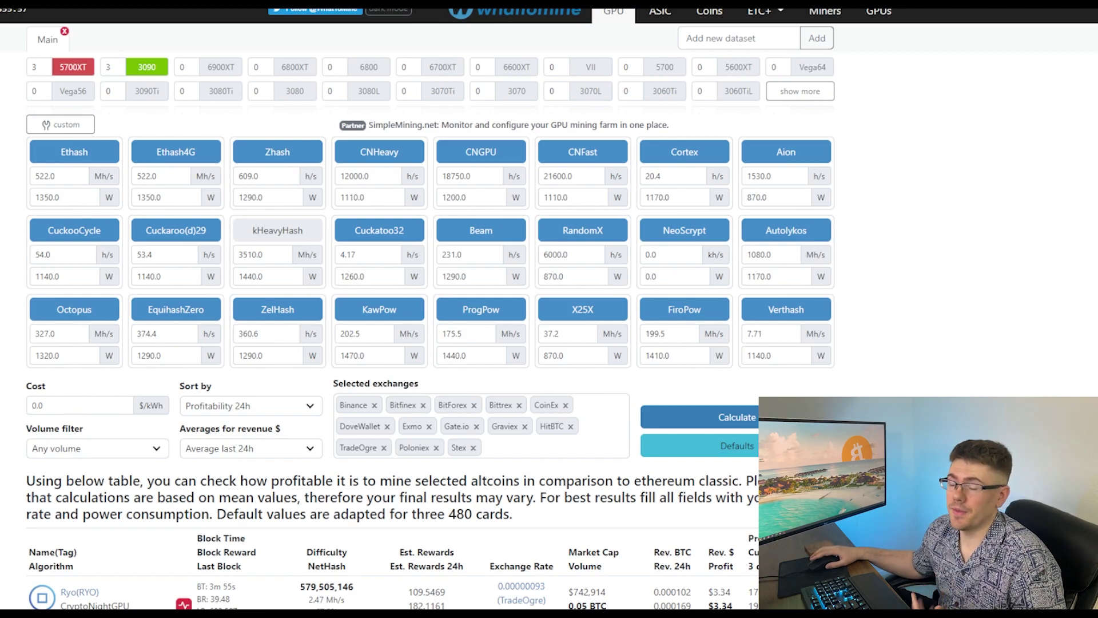
{"action": "scroll", "coordinate": [430, 330], "scroll_direction": "down", "scroll_amount": 3}
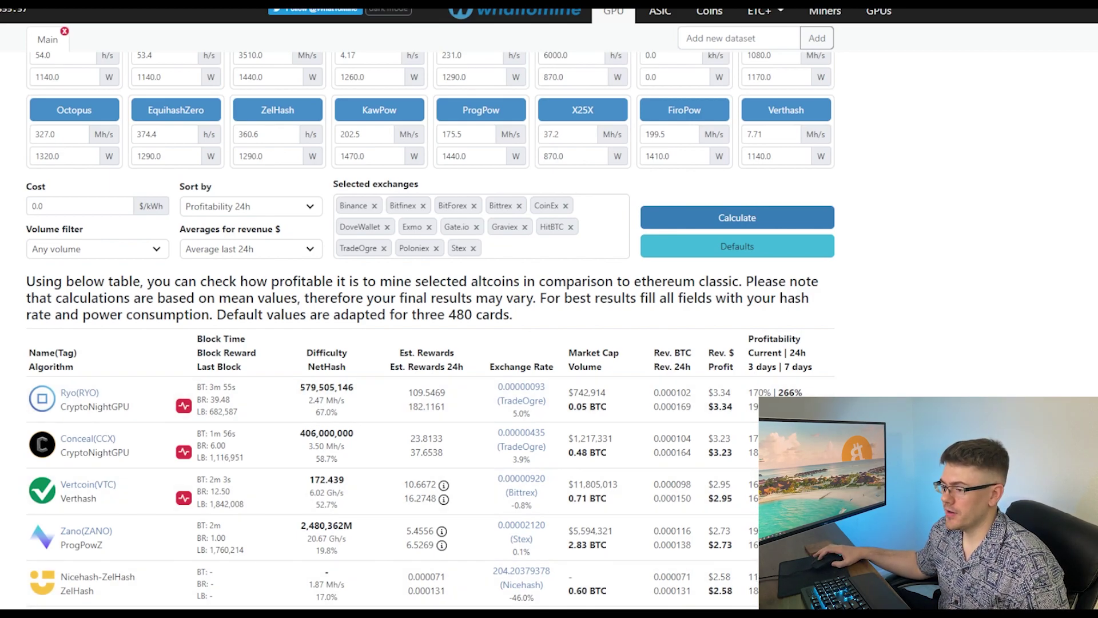
{"action": "scroll", "coordinate": [429, 309], "scroll_direction": "up", "scroll_amount": 2}
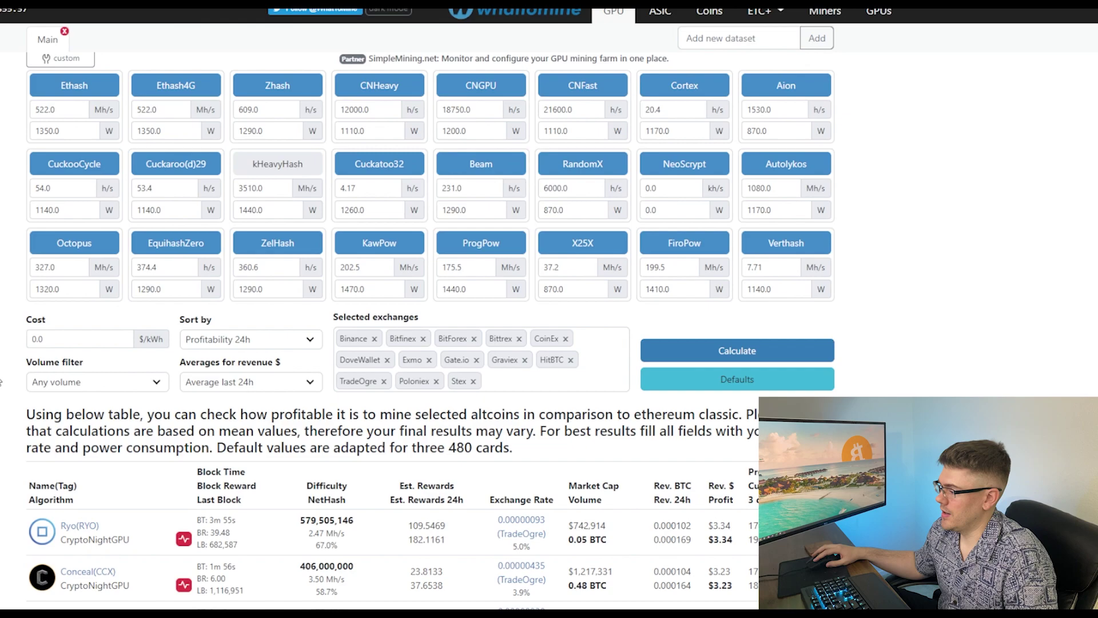
Step: Set the electricity cost to 0.11 $/kWh and recalculate the mining profitability
{"action": "left_click", "coordinate": [62, 338]}
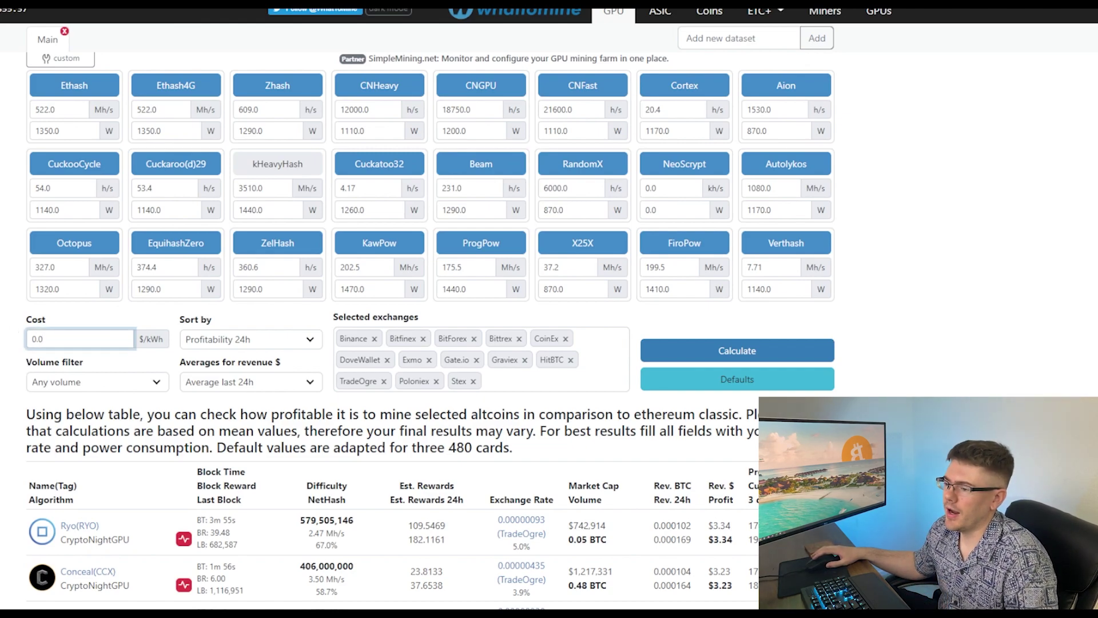
{"action": "key", "text": "BackSpace"}
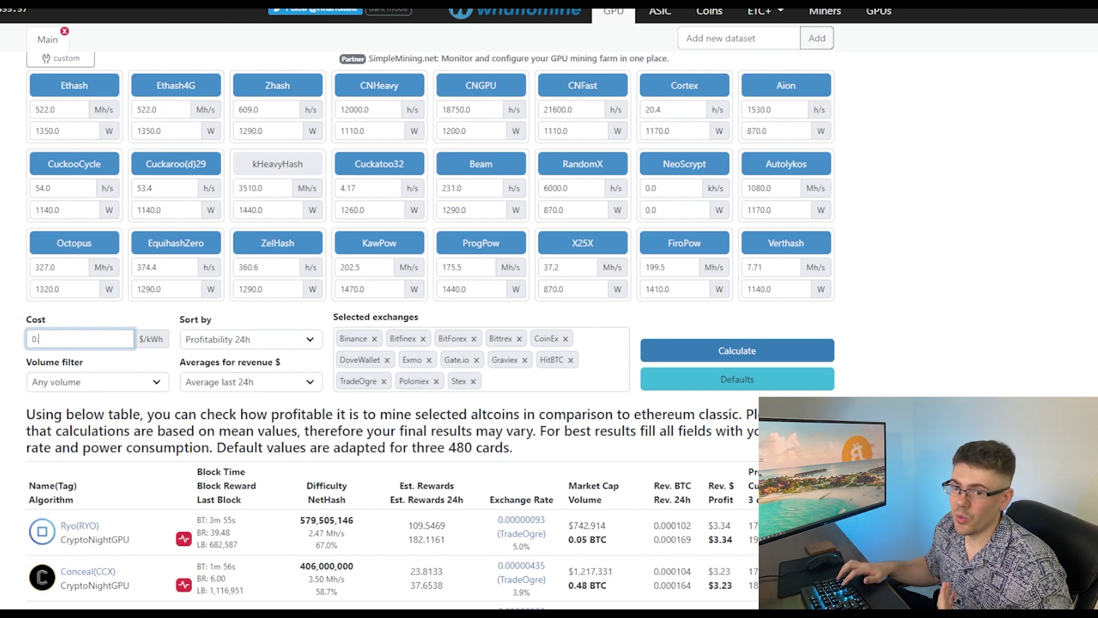
{"action": "type", "text": "1"}
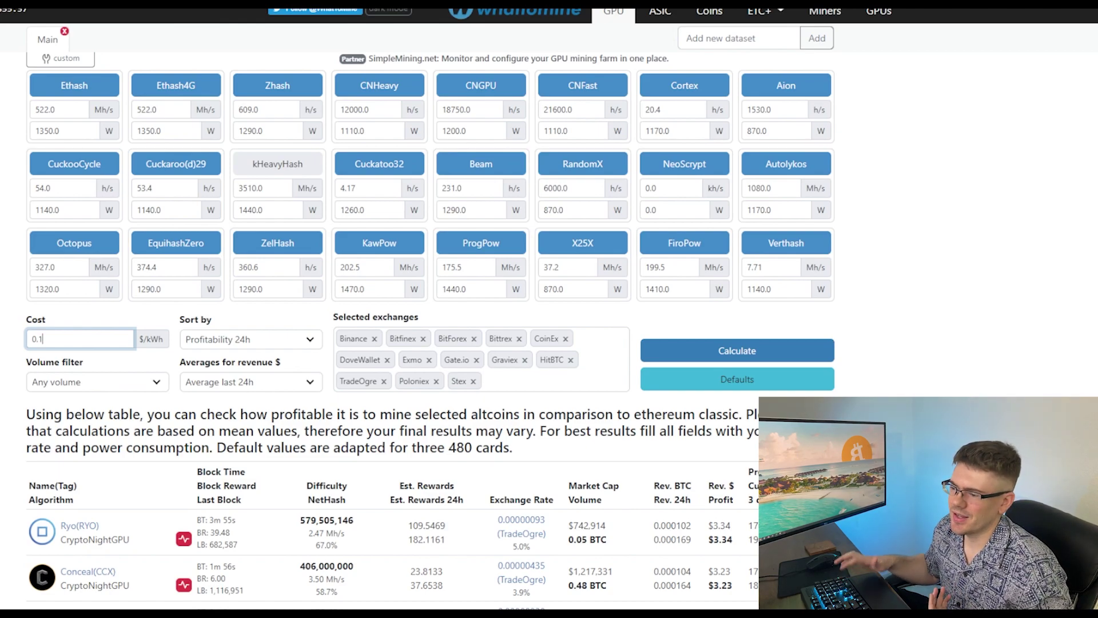
{"action": "type", "text": "1"}
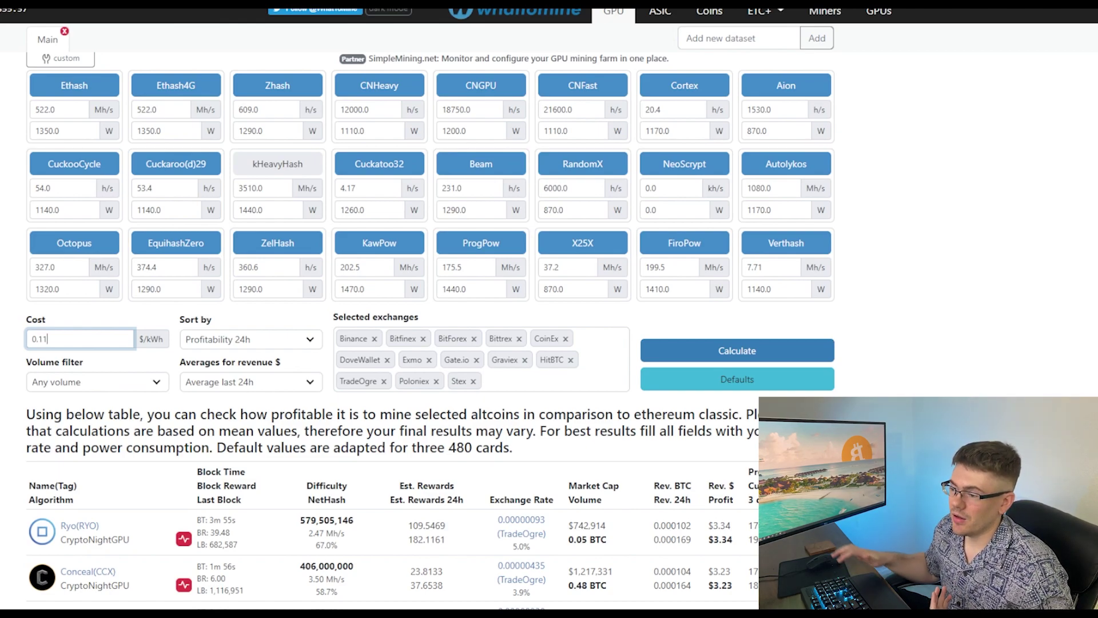
{"action": "left_click", "coordinate": [791, 350]}
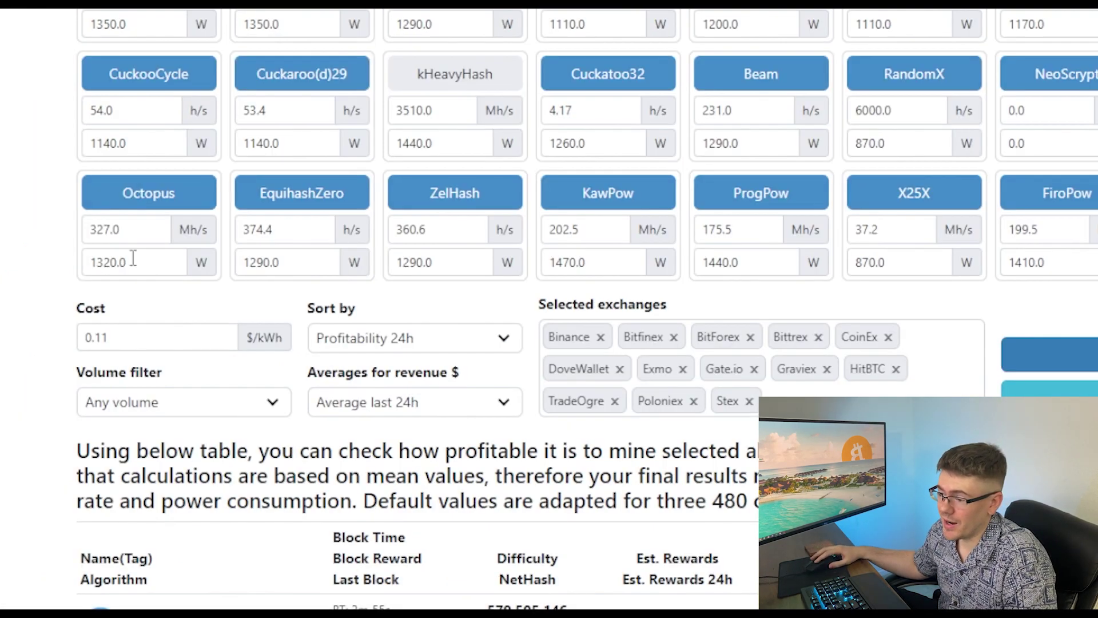
Step: Set the electricity cost to 0.30 $/kWh, recalculate, and review the profit of the listed coins
{"action": "left_click", "coordinate": [121, 335]}
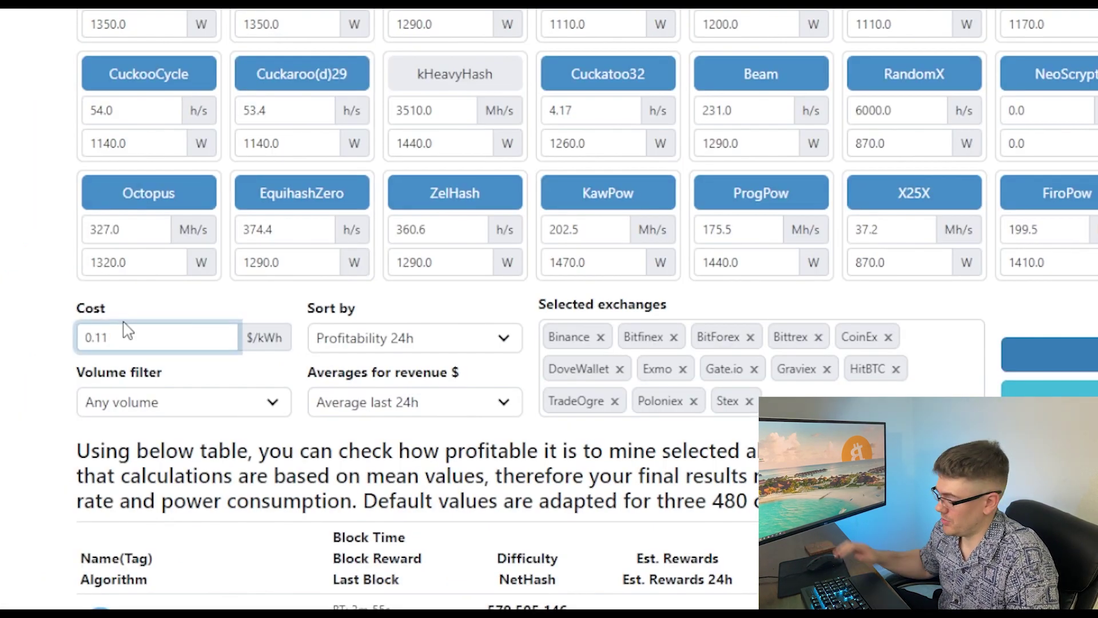
{"action": "key", "text": "BackSpace"}
{"action": "key", "text": "BackSpace"}
{"action": "type", "text": "3"}
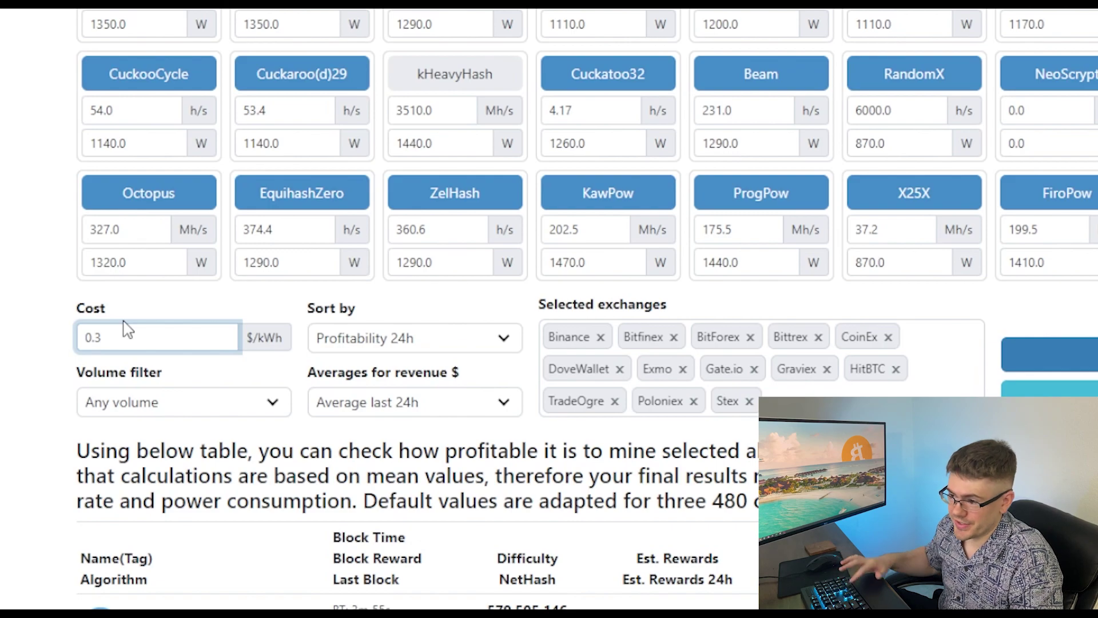
{"action": "type", "text": "0"}
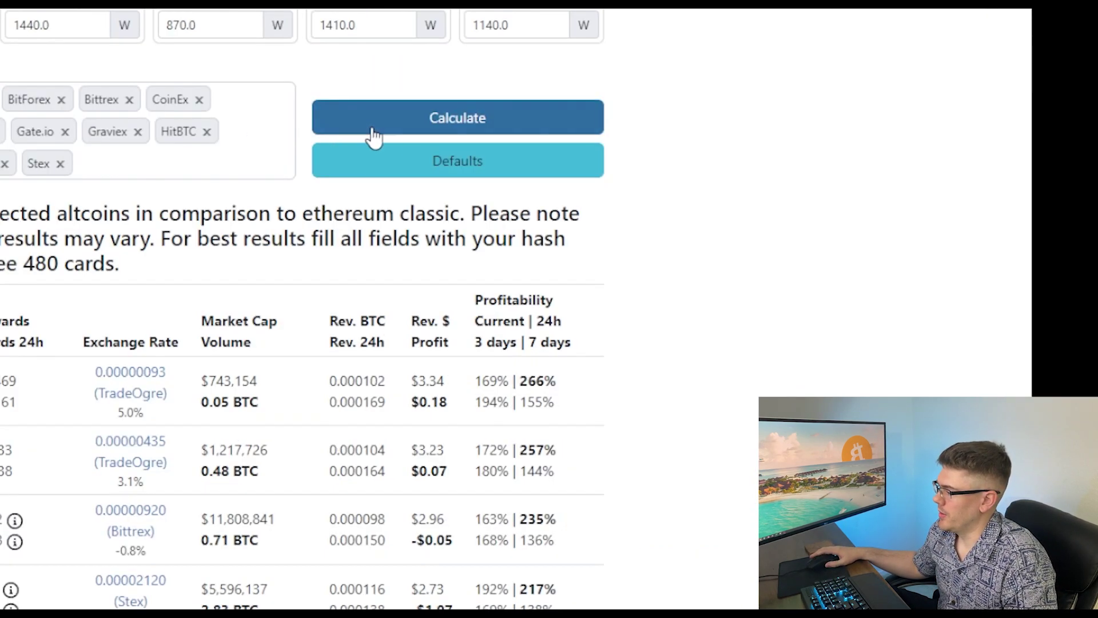
{"action": "left_click", "coordinate": [1050, 354]}
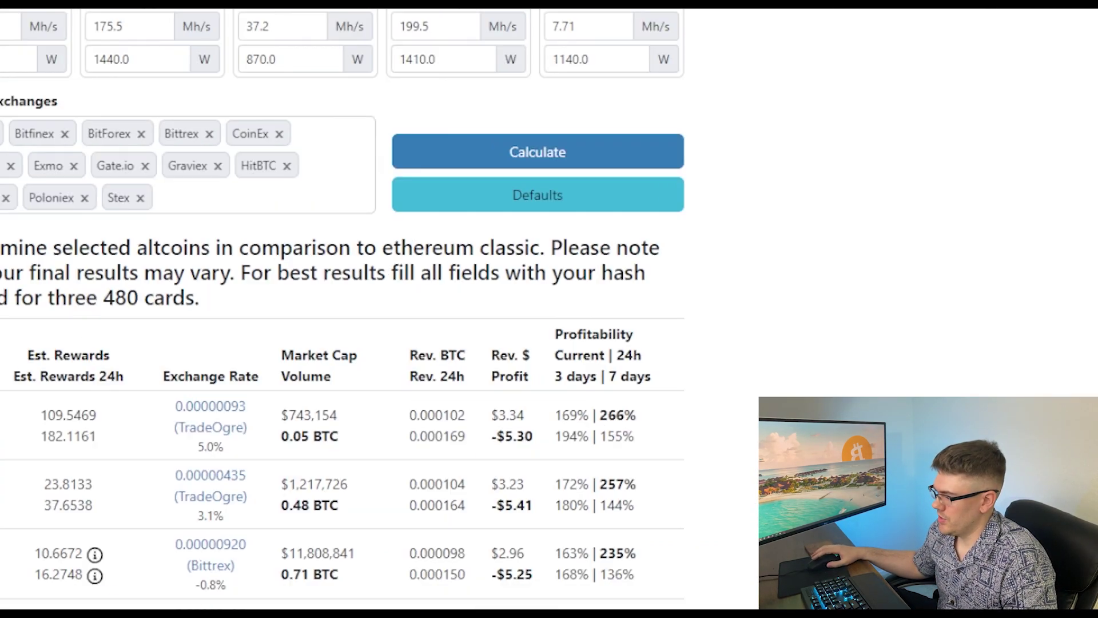
{"action": "scroll", "coordinate": [80, 314], "scroll_direction": "down", "scroll_amount": 2}
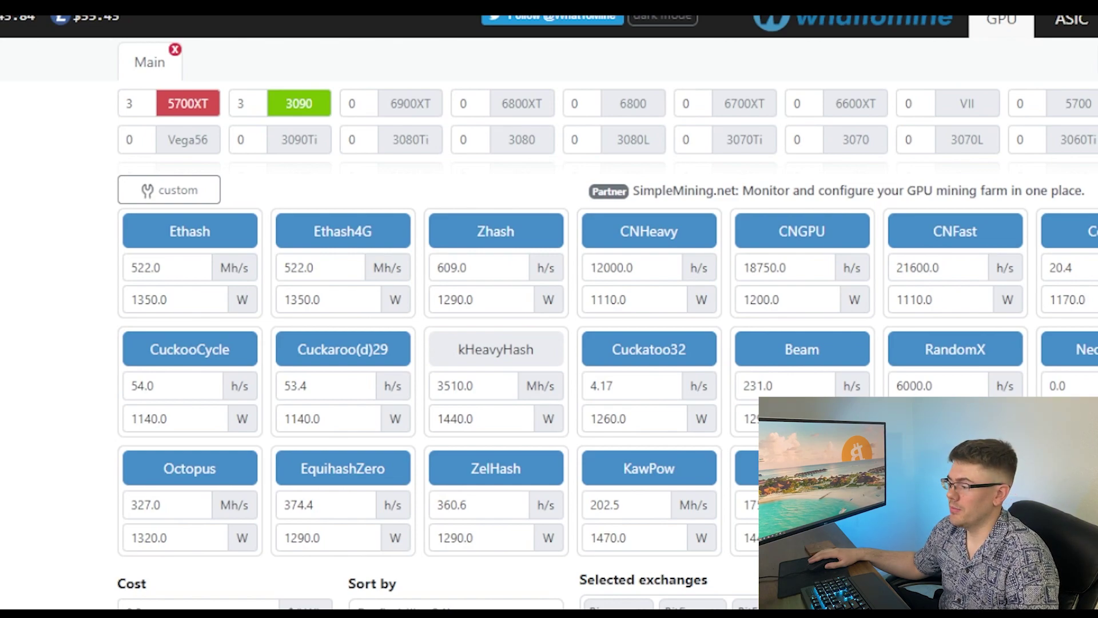
Step: Set the GPU counts to one 5700XT and zero 3090 cards, recalculate, and review the profit for each coin
{"action": "scroll", "coordinate": [550, 343], "scroll_direction": "down", "scroll_amount": 2}
{"action": "scroll", "coordinate": [549, 343], "scroll_direction": "down", "scroll_amount": 2}
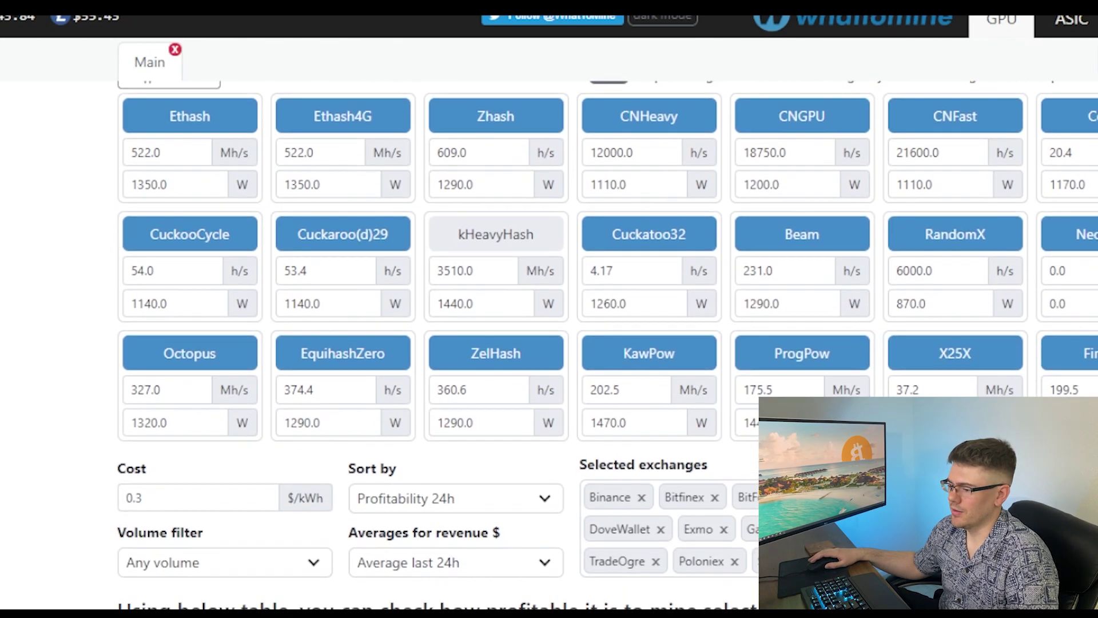
{"action": "scroll", "coordinate": [273, 38], "scroll_direction": "up", "scroll_amount": 4}
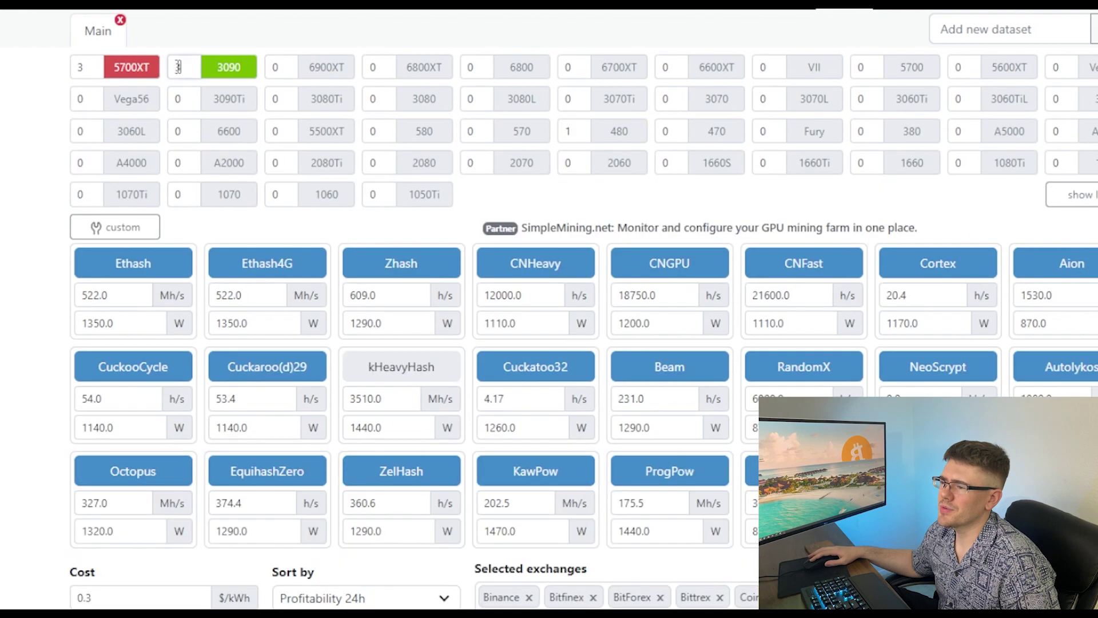
{"action": "double_click", "coordinate": [181, 67]}
{"action": "type", "text": "0"}
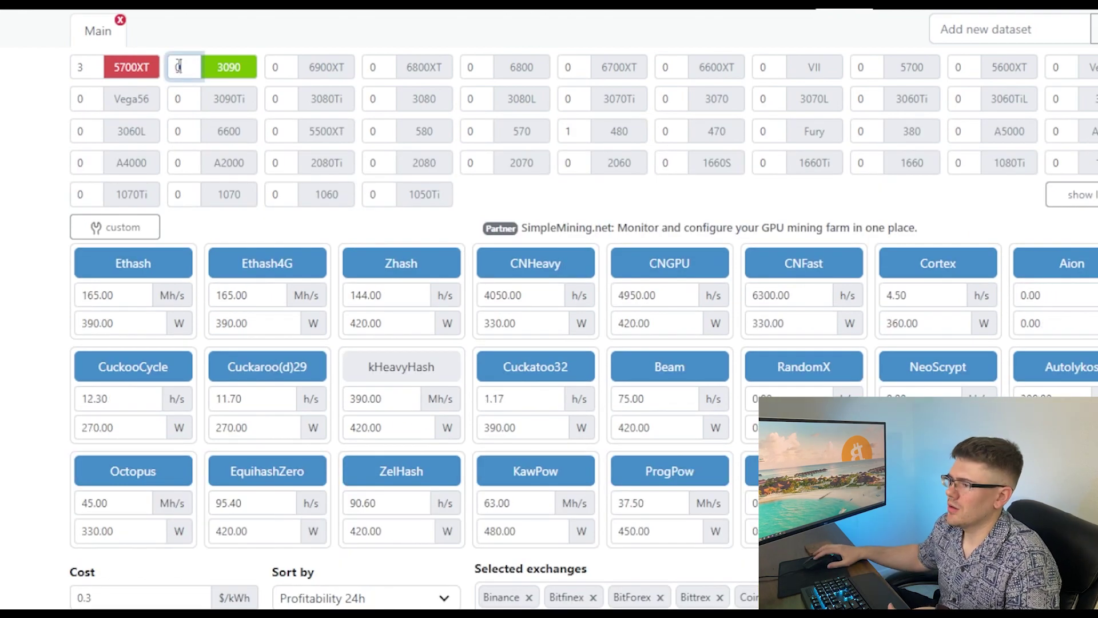
{"action": "double_click", "coordinate": [100, 64]}
{"action": "type", "text": "1"}
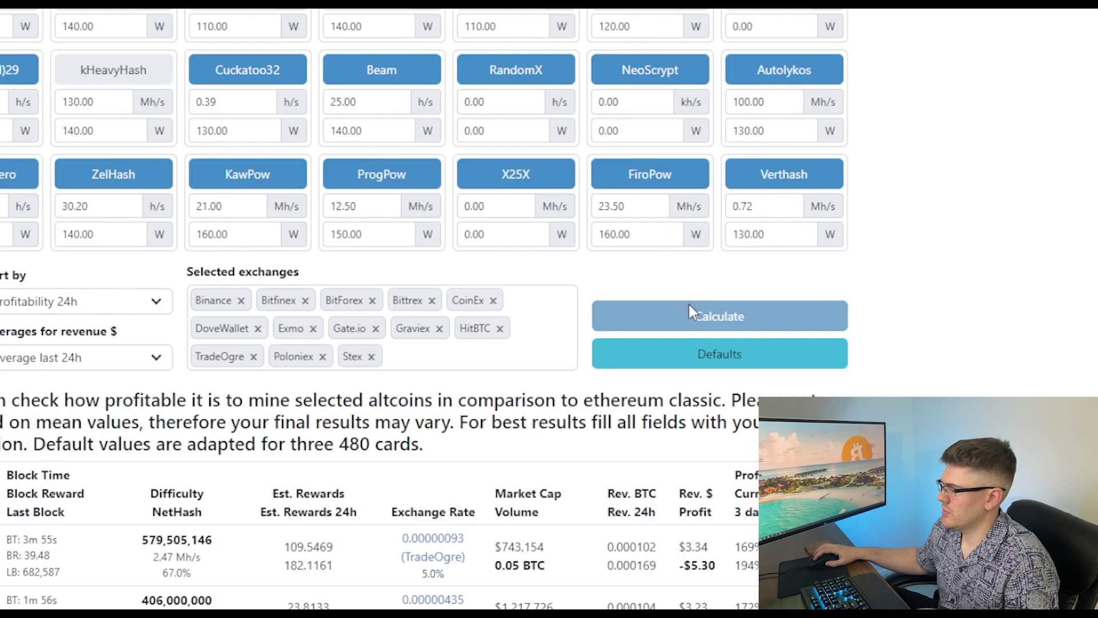
{"action": "left_click", "coordinate": [688, 302]}
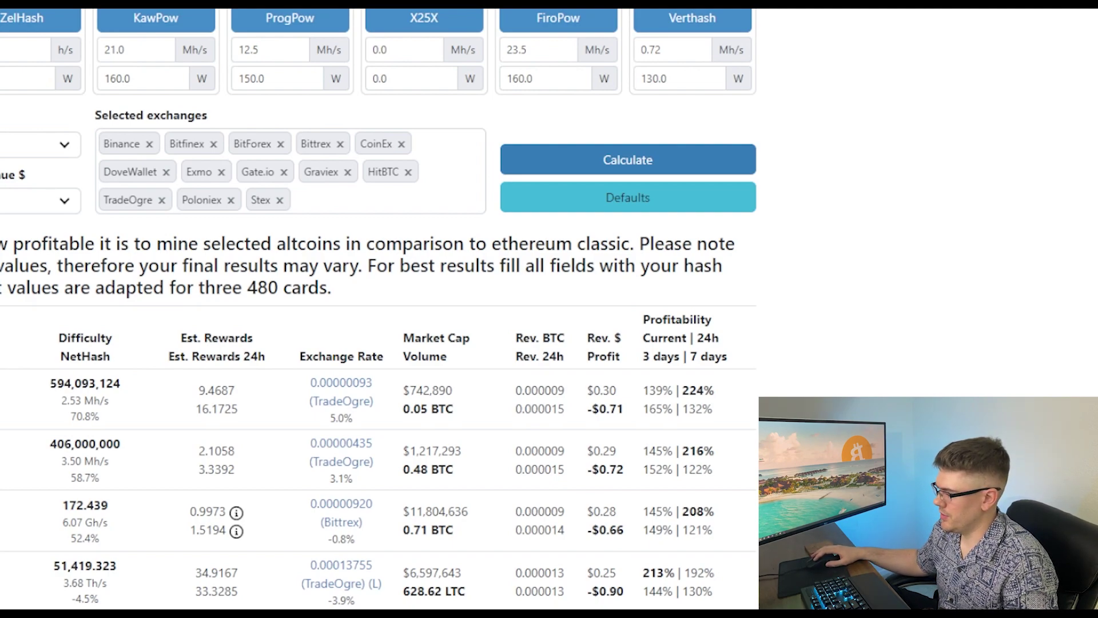
{"action": "scroll", "coordinate": [377, 308], "scroll_direction": "down", "scroll_amount": 2}
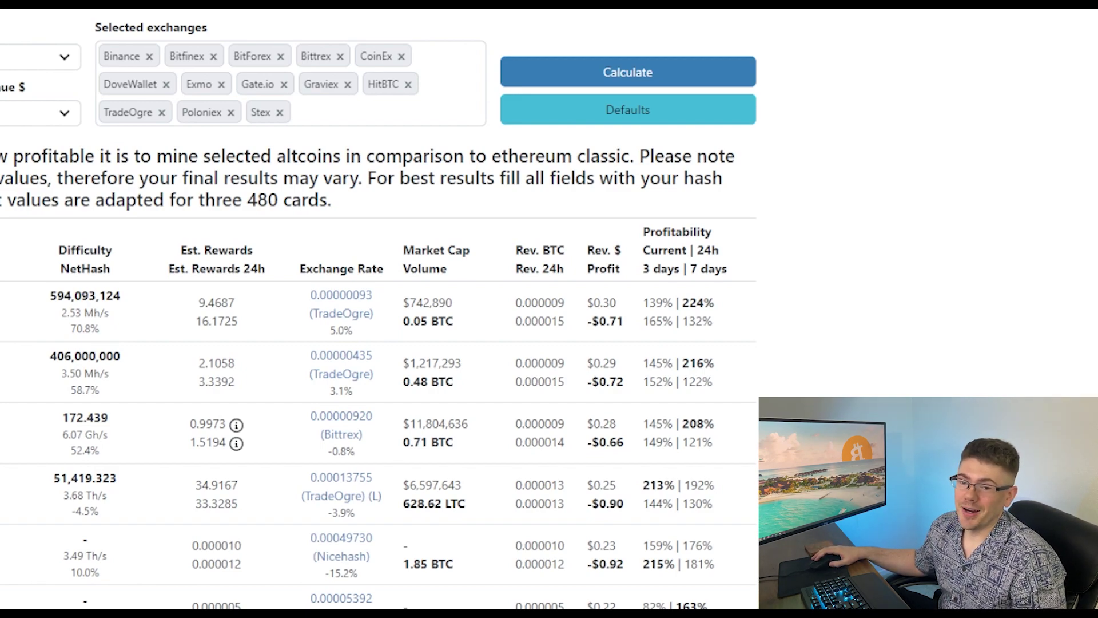
{"action": "scroll", "coordinate": [377, 309], "scroll_direction": "up", "scroll_amount": 2}
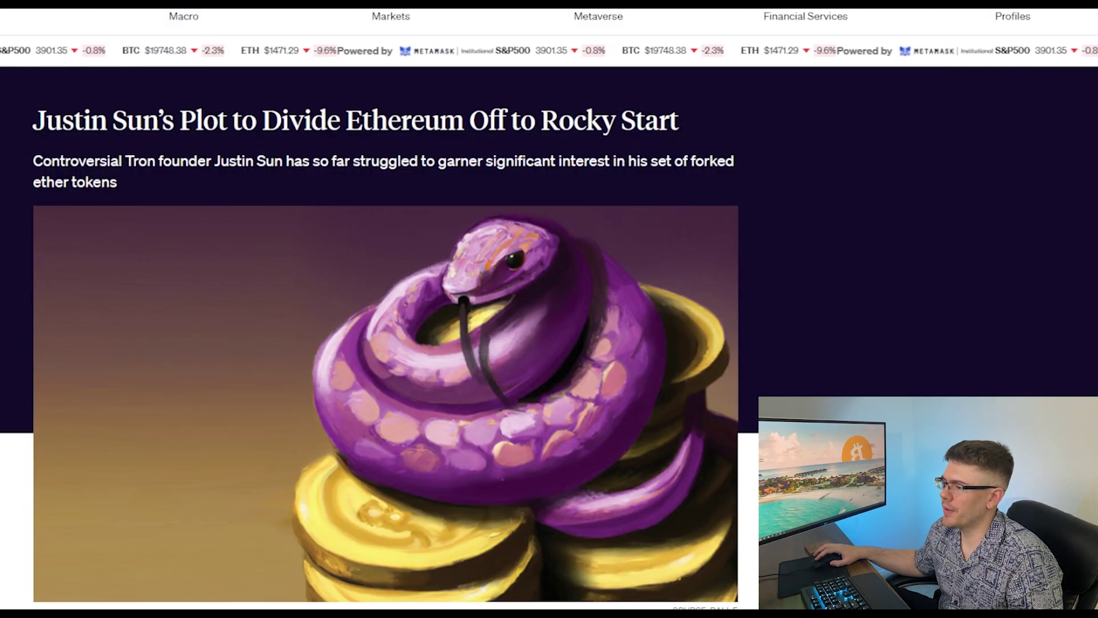
Step: Read the opening of the article about Justin Sun's plot to divide Ethereum, including its key points and first paragraphs
{"action": "scroll", "coordinate": [84, 460], "scroll_direction": "down", "scroll_amount": 2}
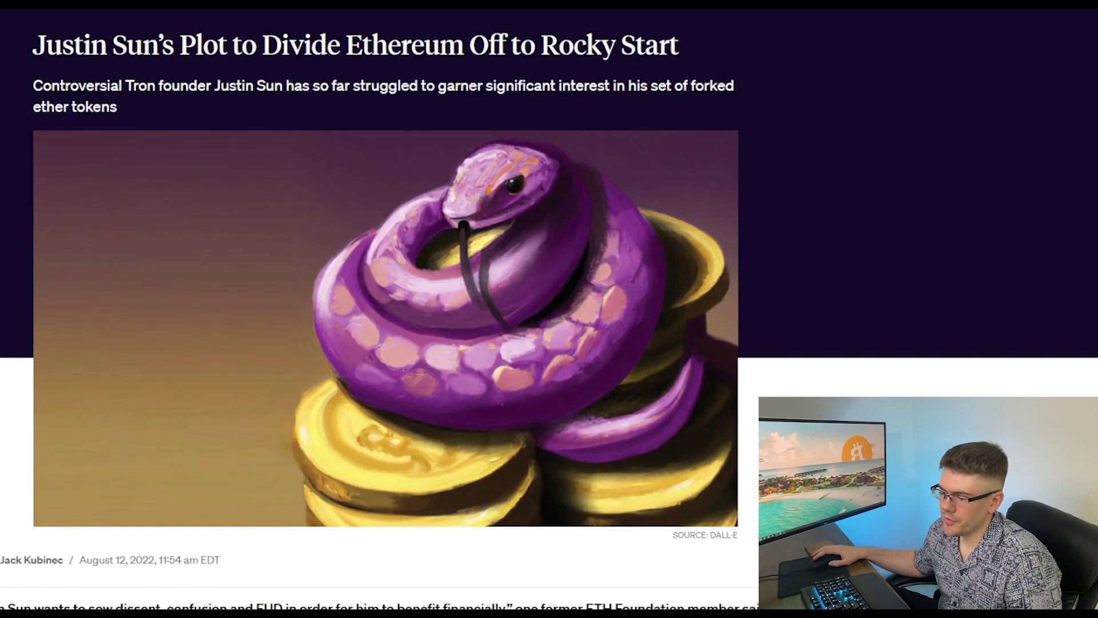
{"action": "scroll", "coordinate": [378, 309], "scroll_direction": "down", "scroll_amount": 2}
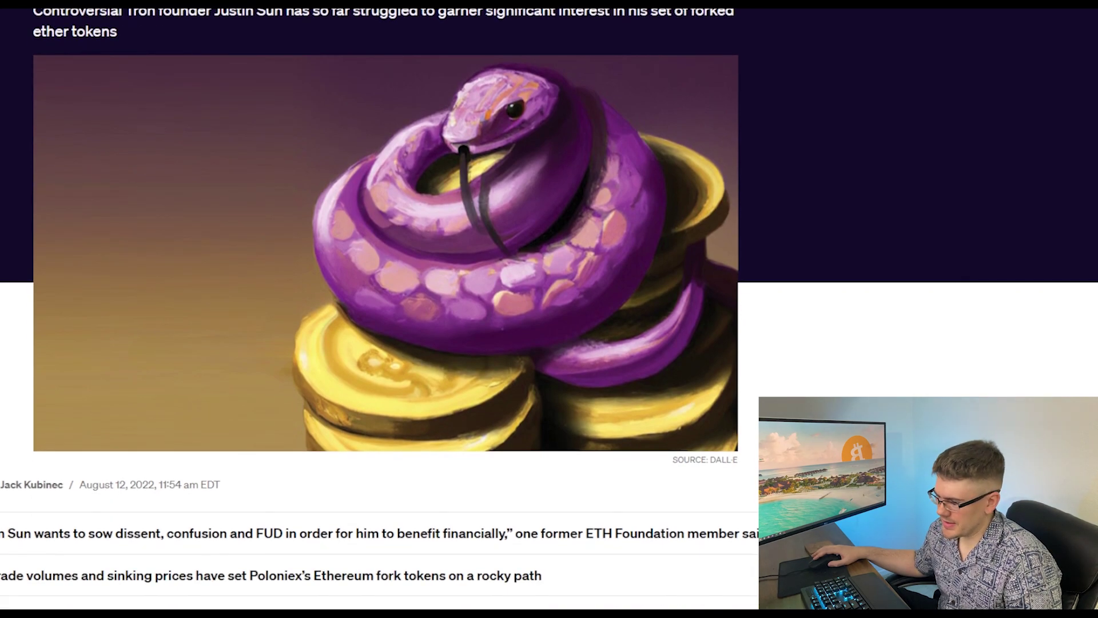
{"action": "scroll", "coordinate": [378, 309], "scroll_direction": "down", "scroll_amount": 6}
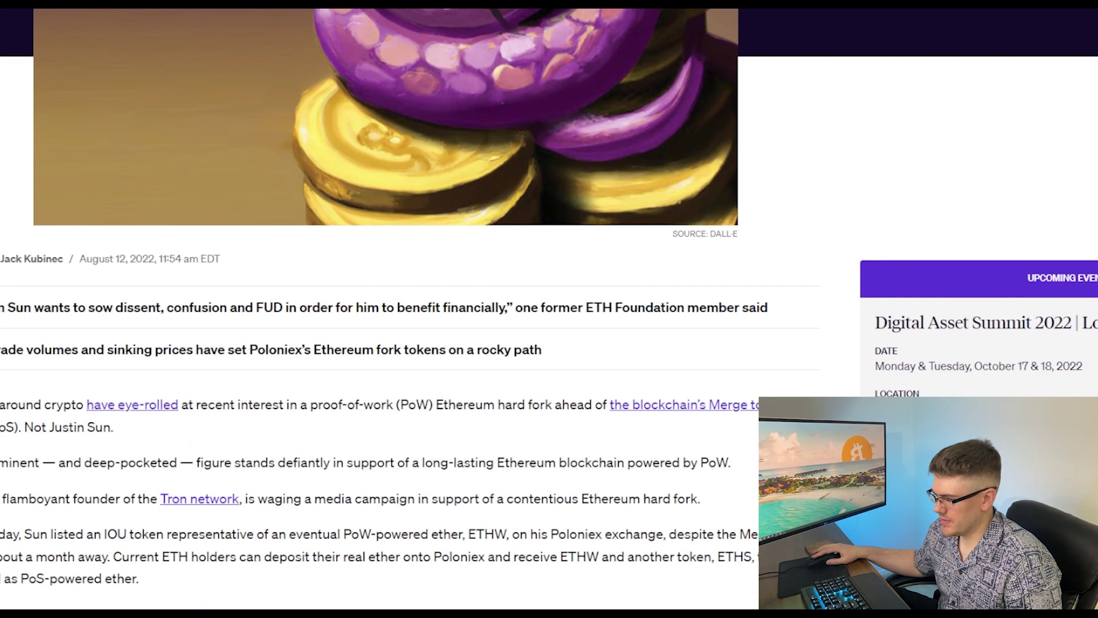
{"action": "scroll", "coordinate": [378, 309], "scroll_direction": "down", "scroll_amount": 2}
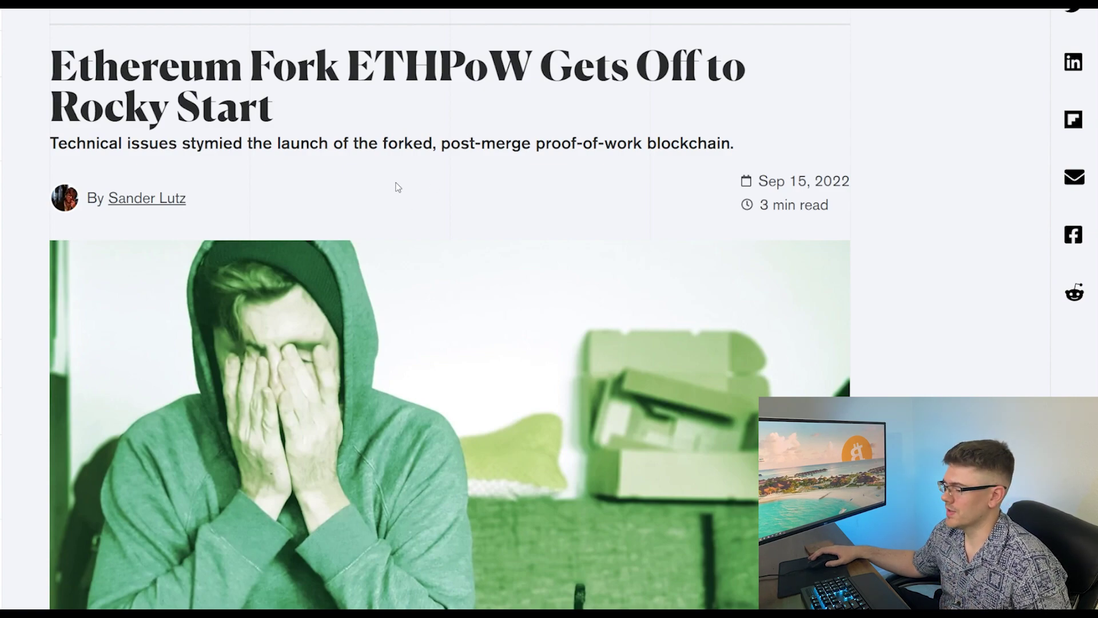
Step: Read the Decrypt article on the ETHPoW fork's rocky start, examining the embedded tweets and the chain ID explanation
{"action": "scroll", "coordinate": [399, 187], "scroll_direction": "down", "scroll_amount": 8}
{"action": "scroll", "coordinate": [393, 199], "scroll_direction": "down", "scroll_amount": 4}
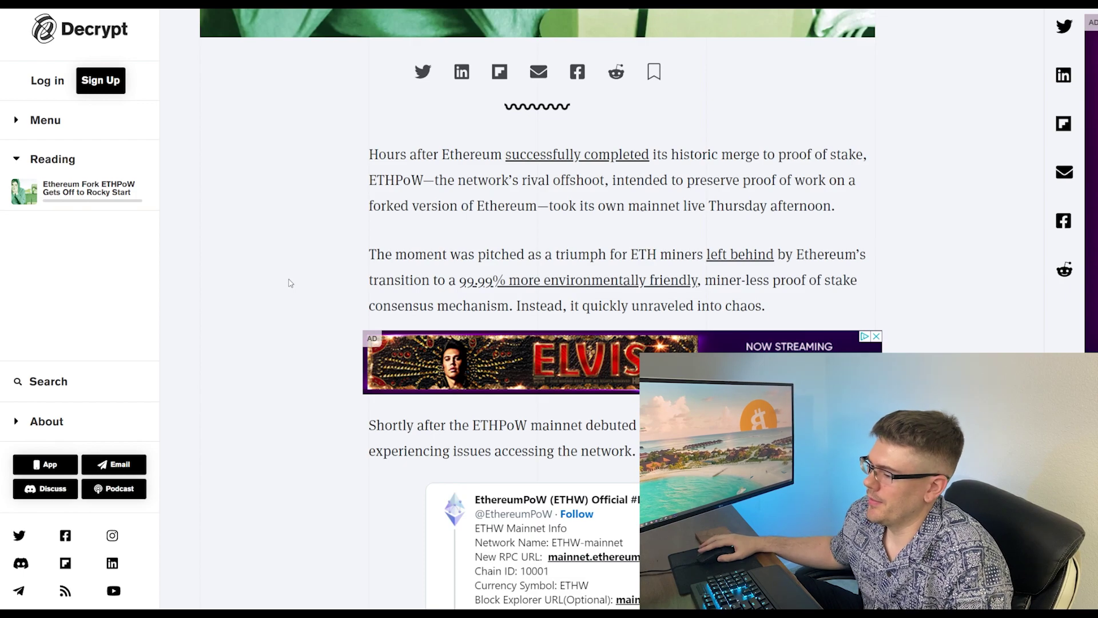
{"action": "scroll", "coordinate": [304, 293], "scroll_direction": "down", "scroll_amount": 3}
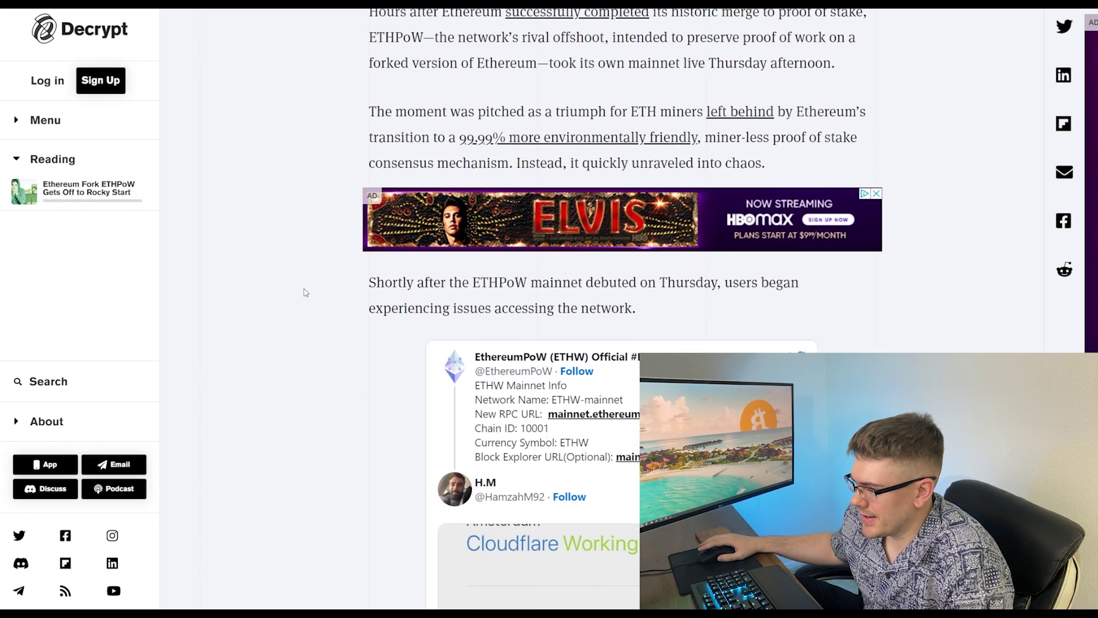
{"action": "scroll", "coordinate": [304, 292], "scroll_direction": "down", "scroll_amount": 2}
{"action": "scroll", "coordinate": [298, 289], "scroll_direction": "down", "scroll_amount": 6}
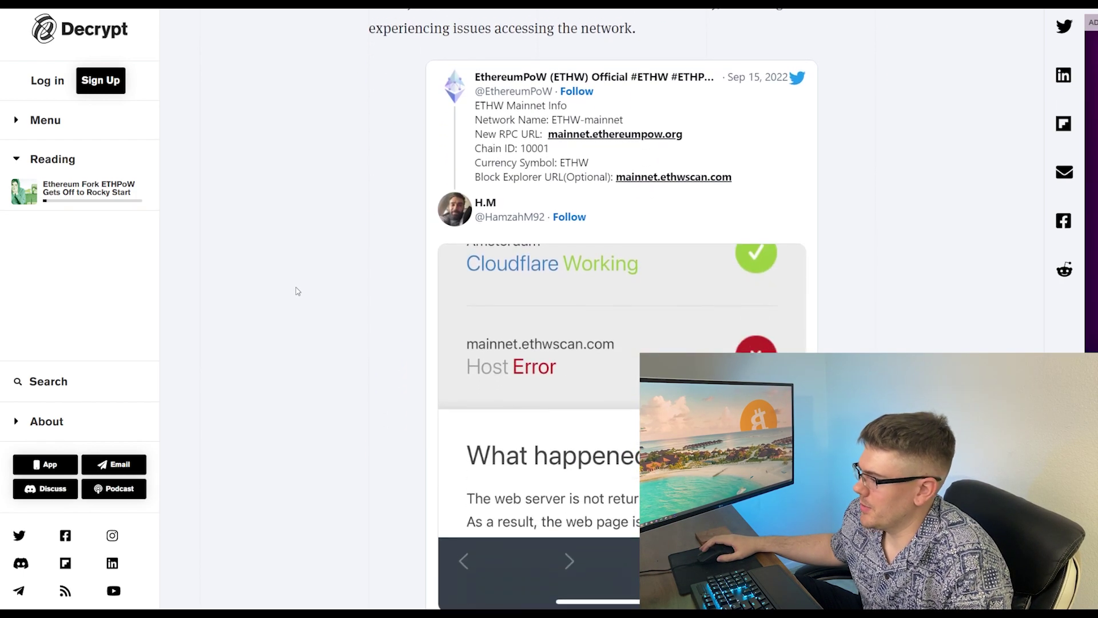
{"action": "scroll", "coordinate": [296, 286], "scroll_direction": "down", "scroll_amount": 10}
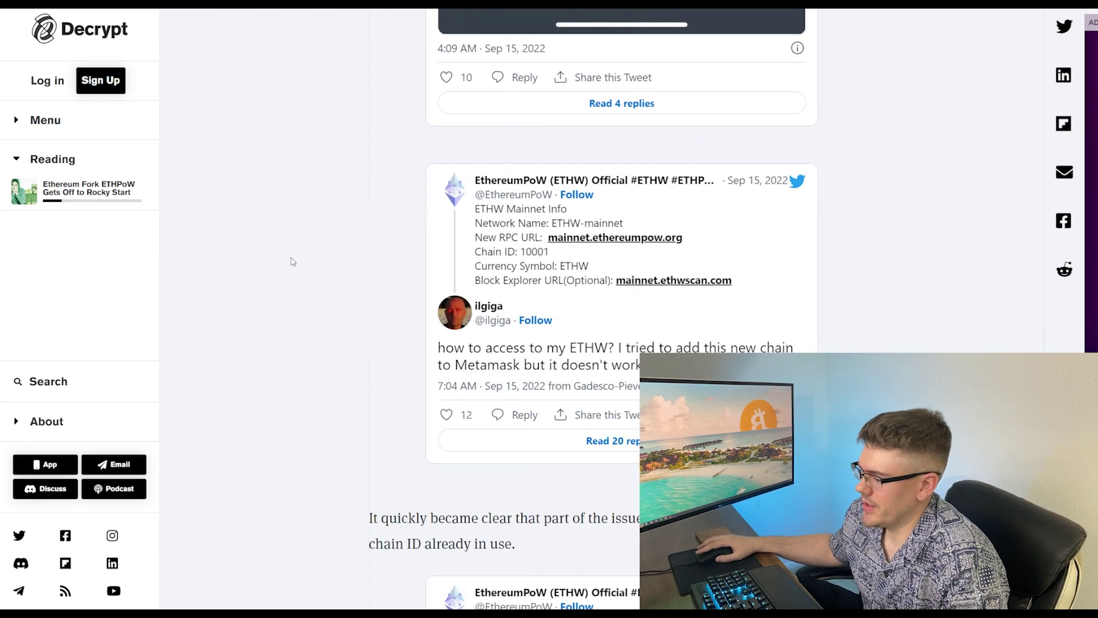
{"action": "scroll", "coordinate": [292, 269], "scroll_direction": "down", "scroll_amount": 4}
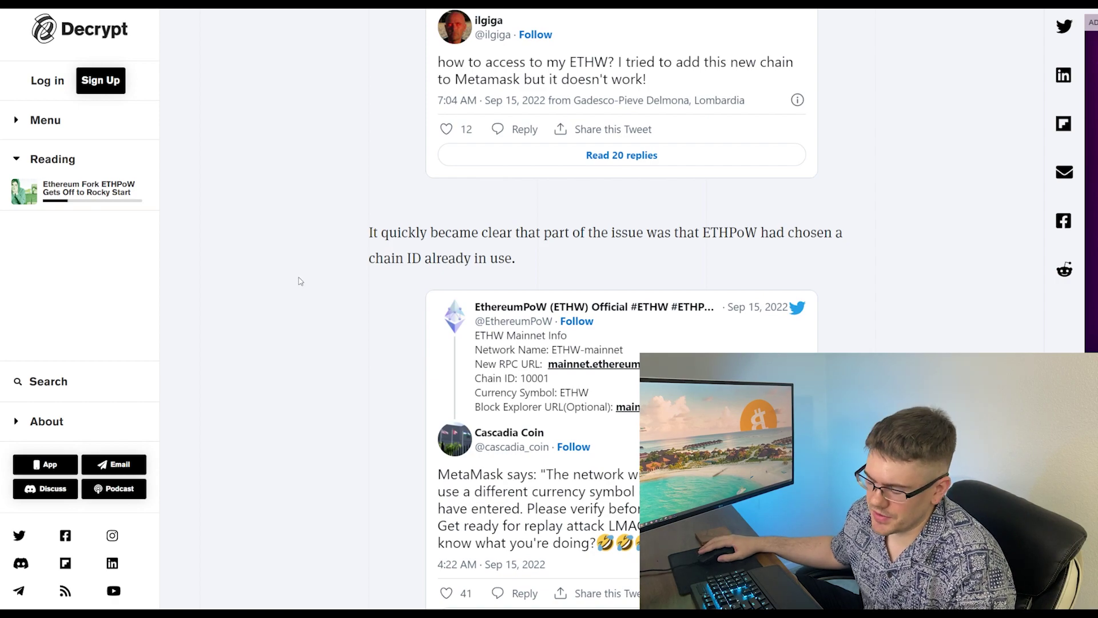
{"action": "scroll", "coordinate": [297, 277], "scroll_direction": "down", "scroll_amount": 5}
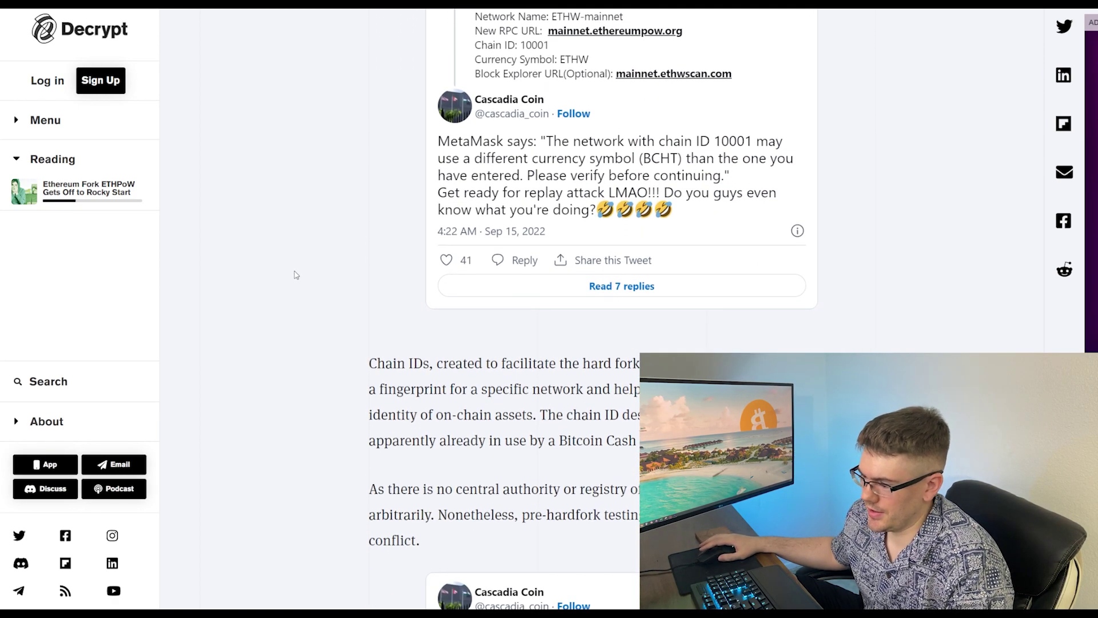